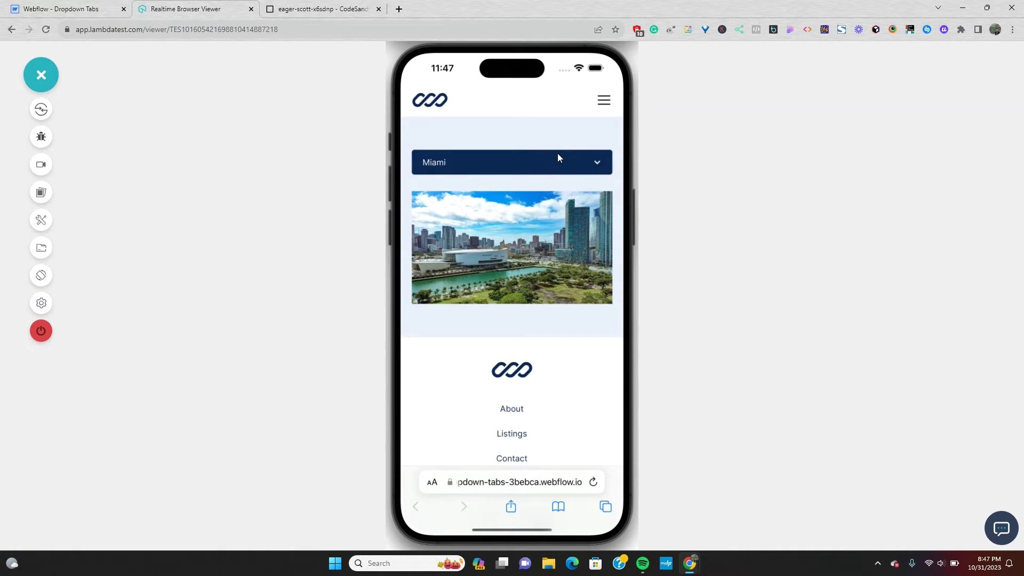
Open the city dropdown on the mobile preview of the published page and pick a city from its list.
left_click(558, 156)
left_click(552, 230)
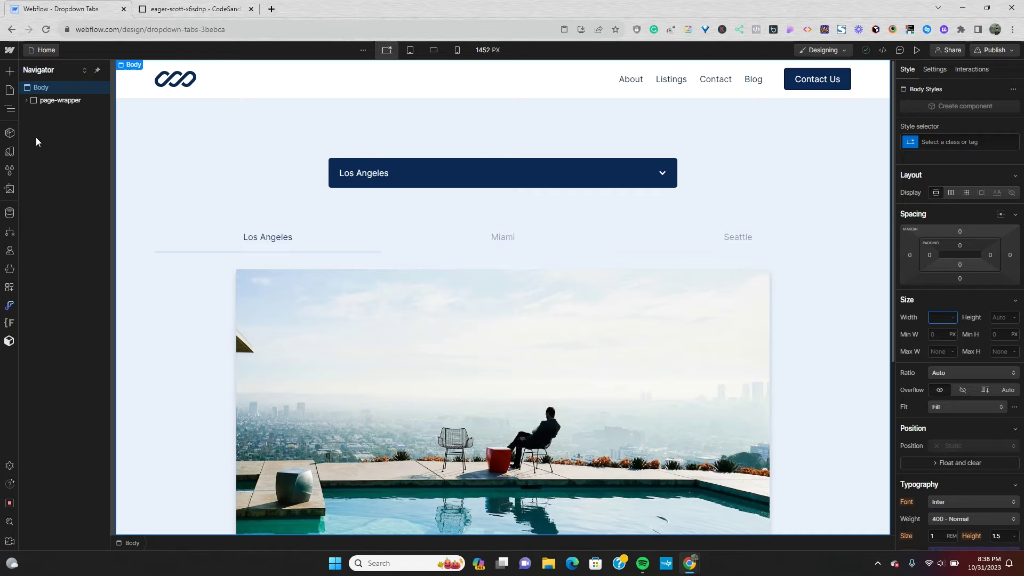
Inspect the styles of the Dropdown Toggle, its parent dropdown element and the replace-text element in the Webflow project.
left_click(338, 167)
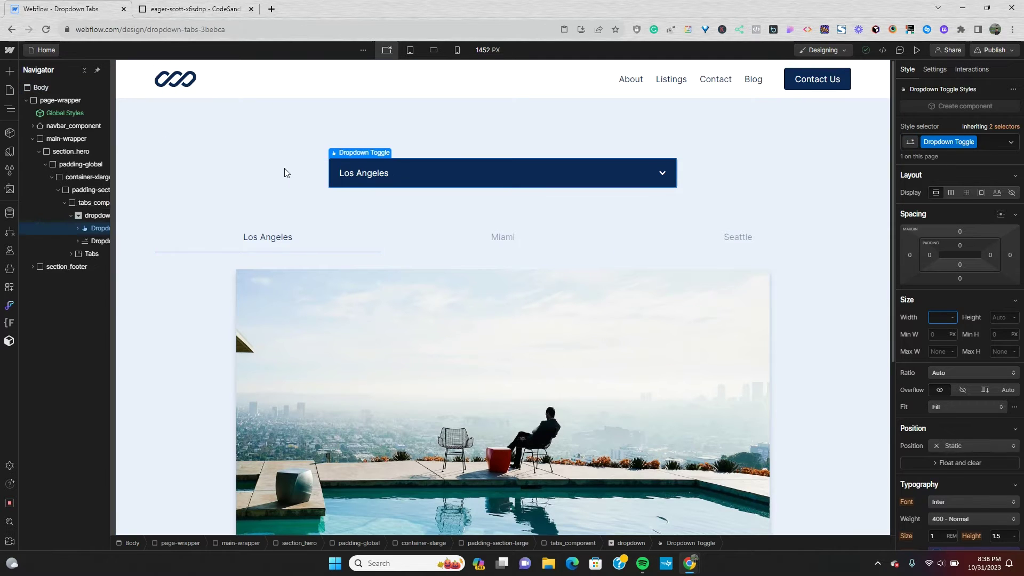
left_click(98, 216)
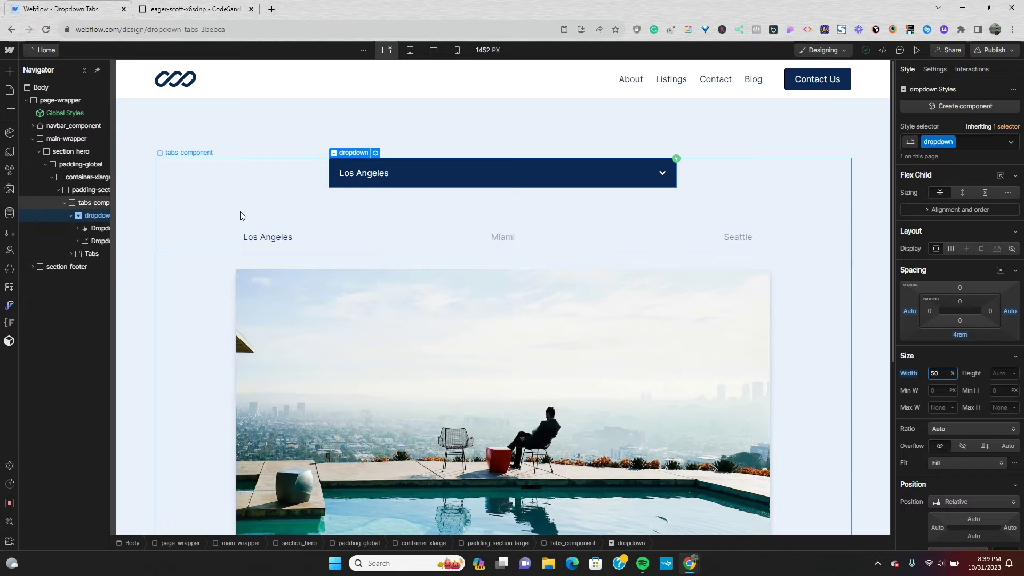
left_click(363, 178)
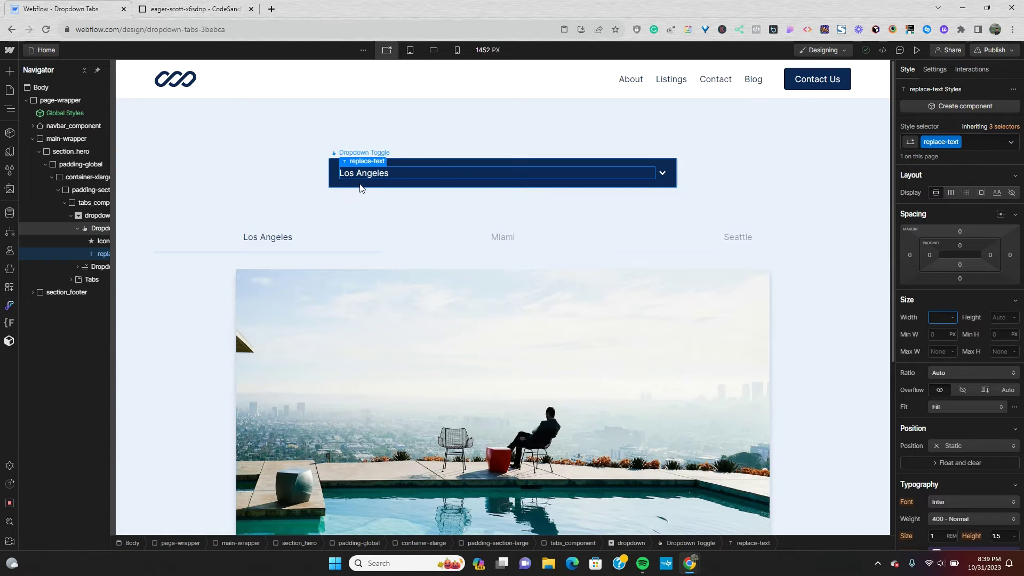
Select the Dropdown List element and set its menu to show on the canvas.
left_click(79, 269)
left_click(107, 262)
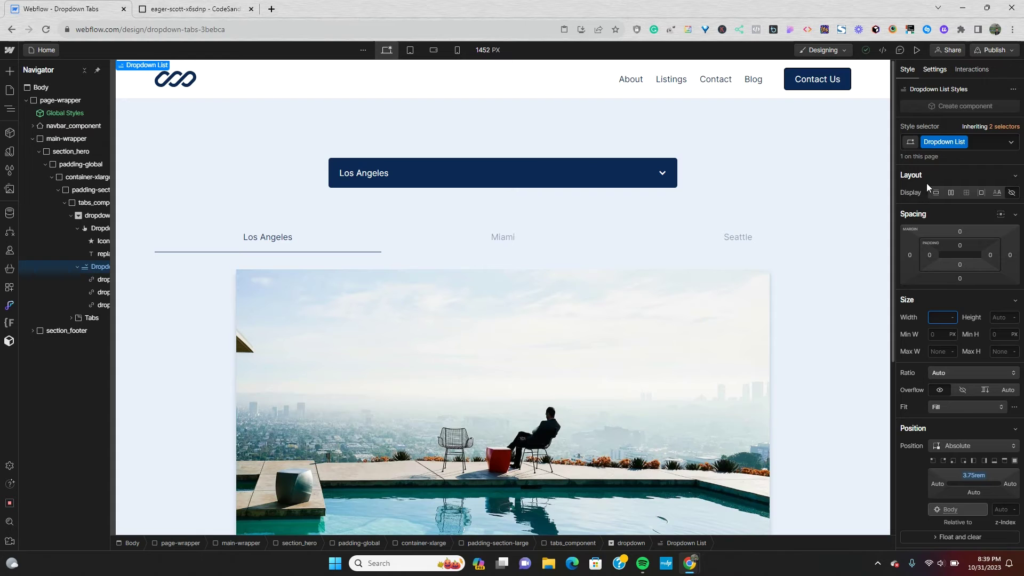
key("d")
left_click(933, 241)
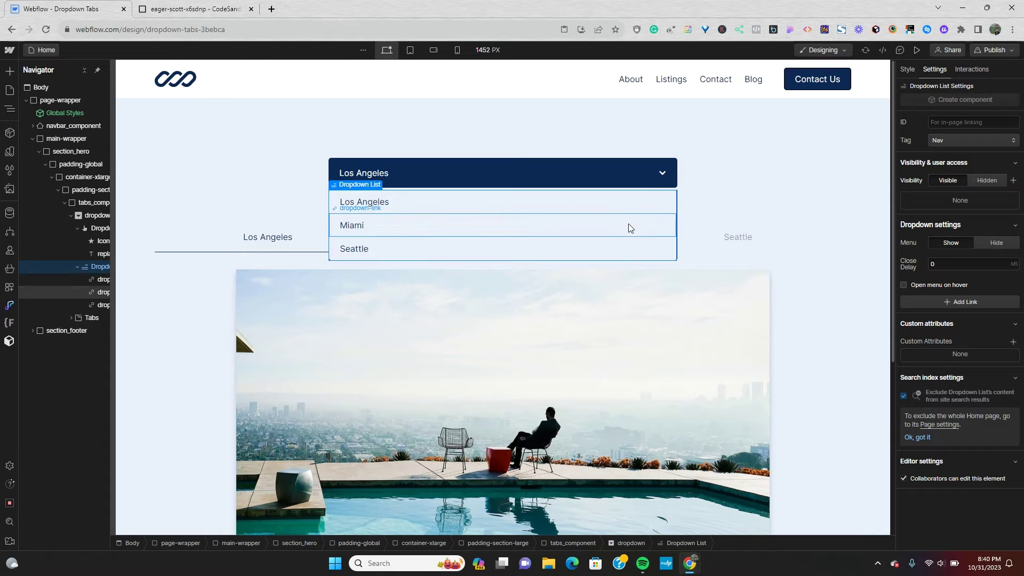
Add the custom attribute data-dropdown with the value los-angeles to the Los Angeles dropdown link, and copy the attribute name.
left_click(464, 202)
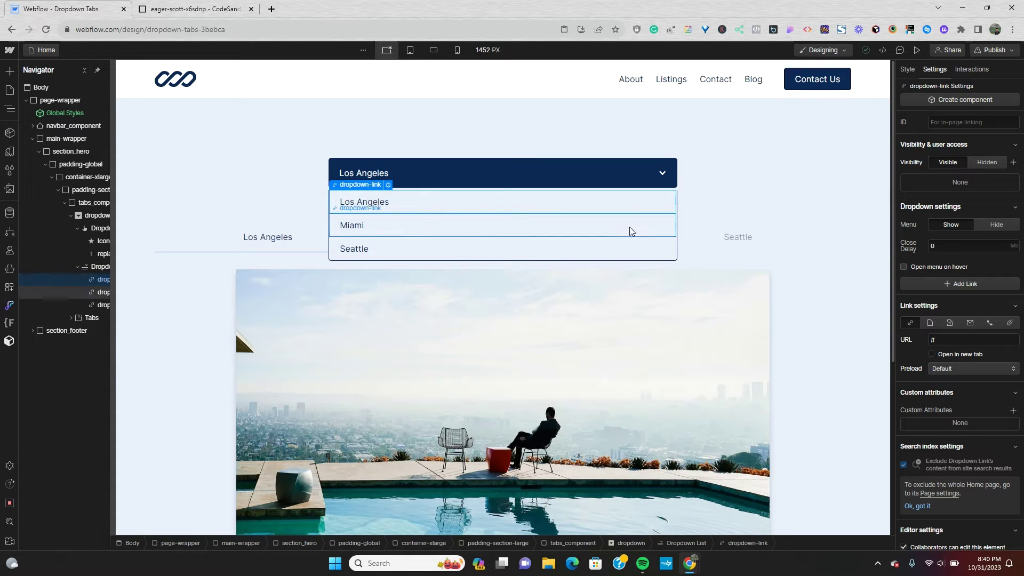
left_click(1012, 411)
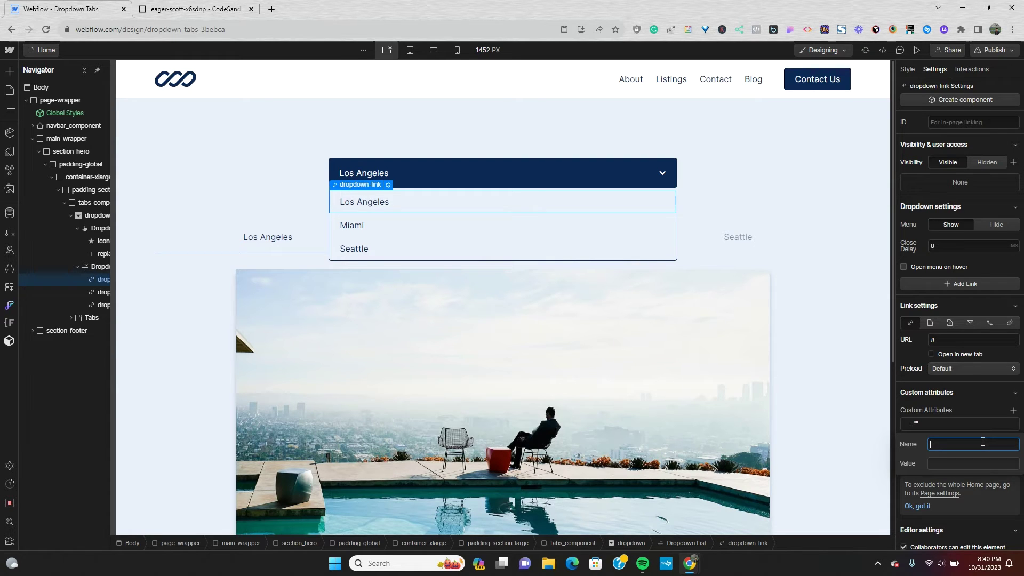
type("data-dropdown")
key("Tab")
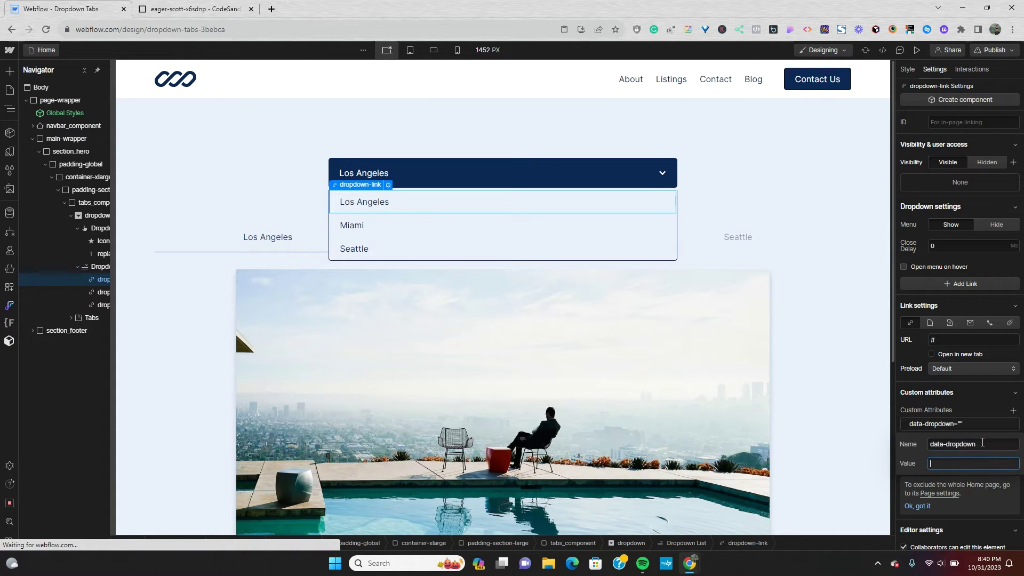
type("los")
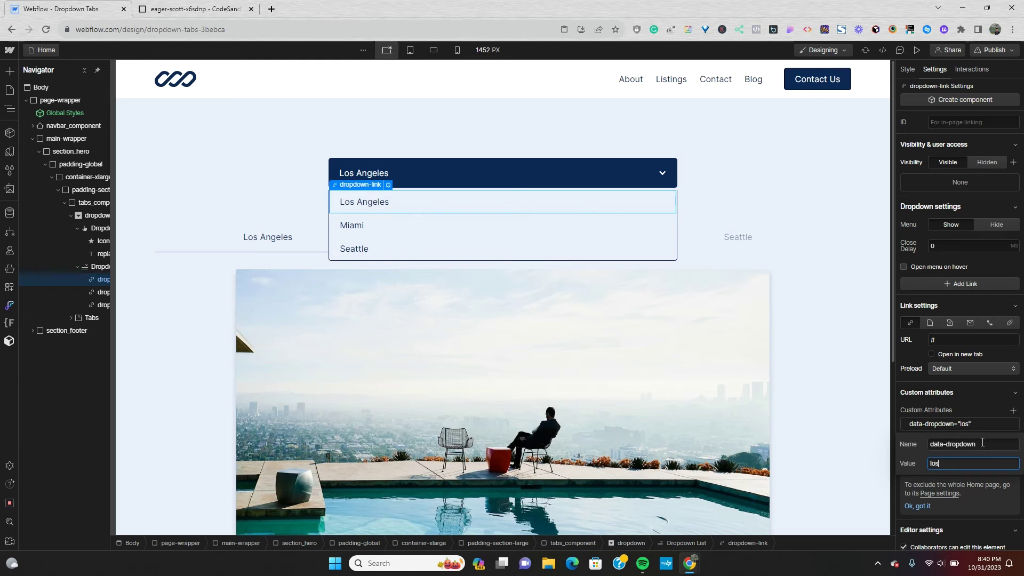
type("-angeles")
left_click(982, 442)
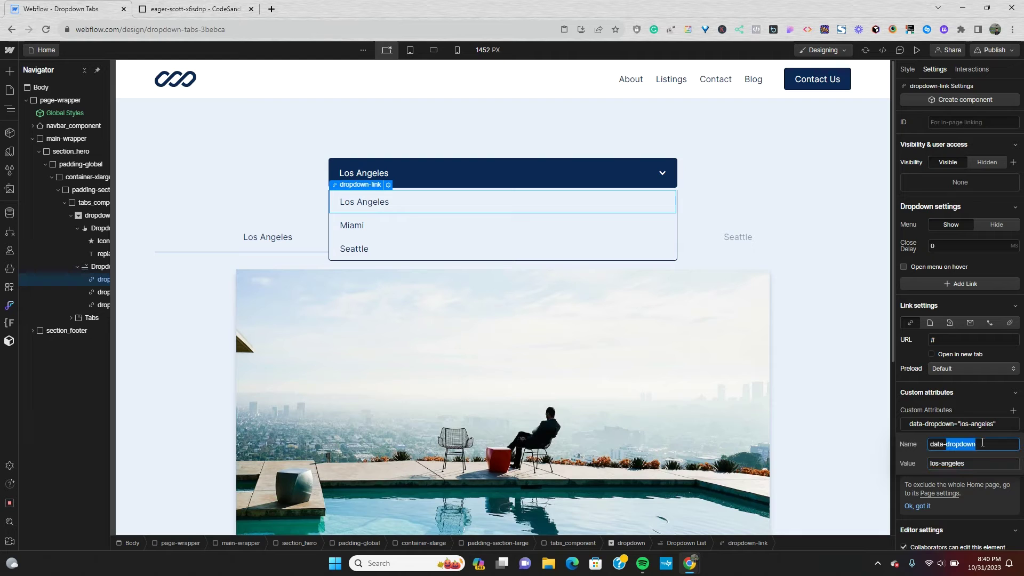
key("ctrl+a")
key("ctrl+c")
left_click(963, 412)
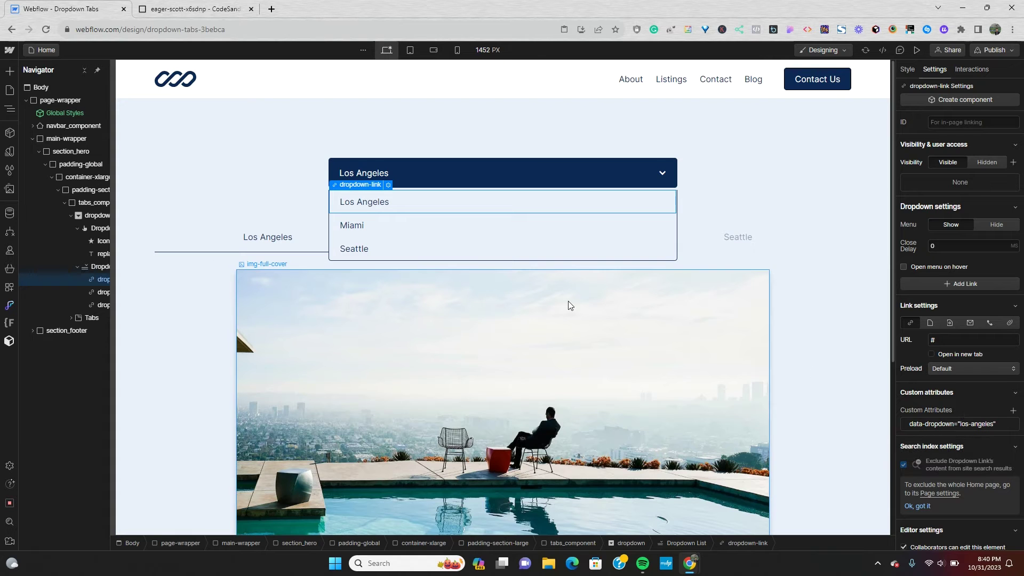
Add the custom attribute data-dropdown with the value miami to the Miami dropdown link.
left_click(390, 225)
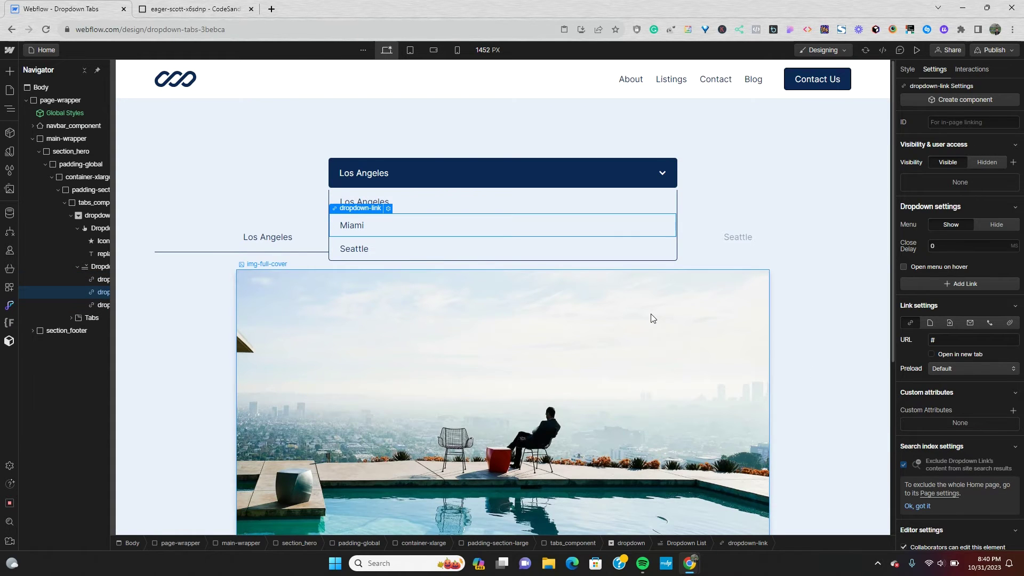
left_click(1012, 411)
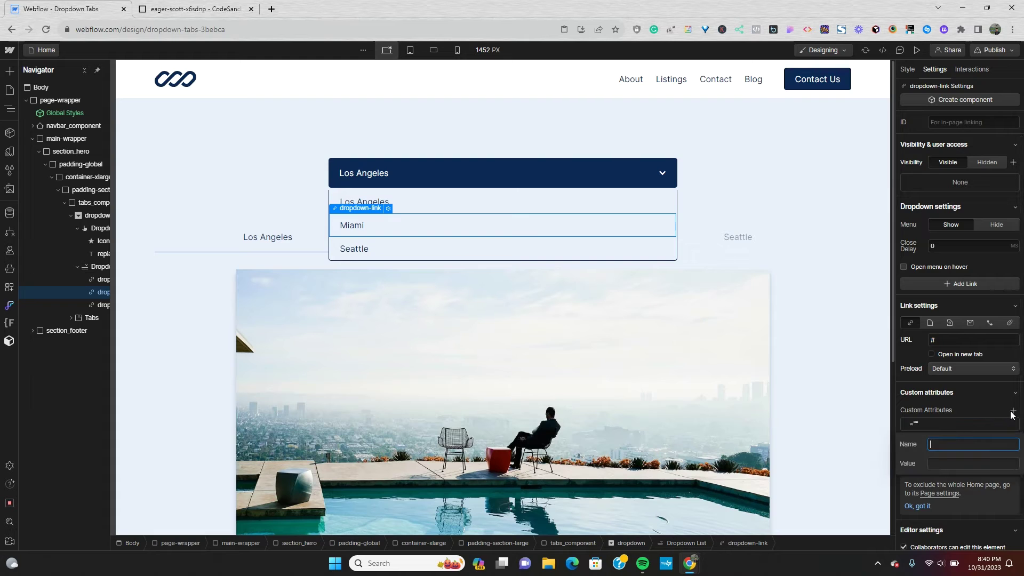
key("ctrl+v")
key("Tab")
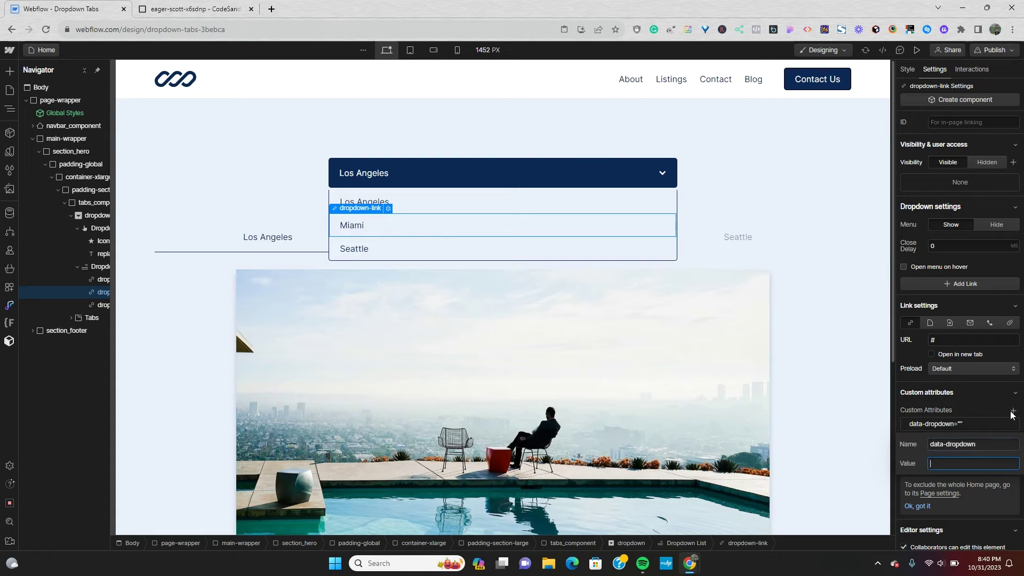
type("miami")
key("Return")
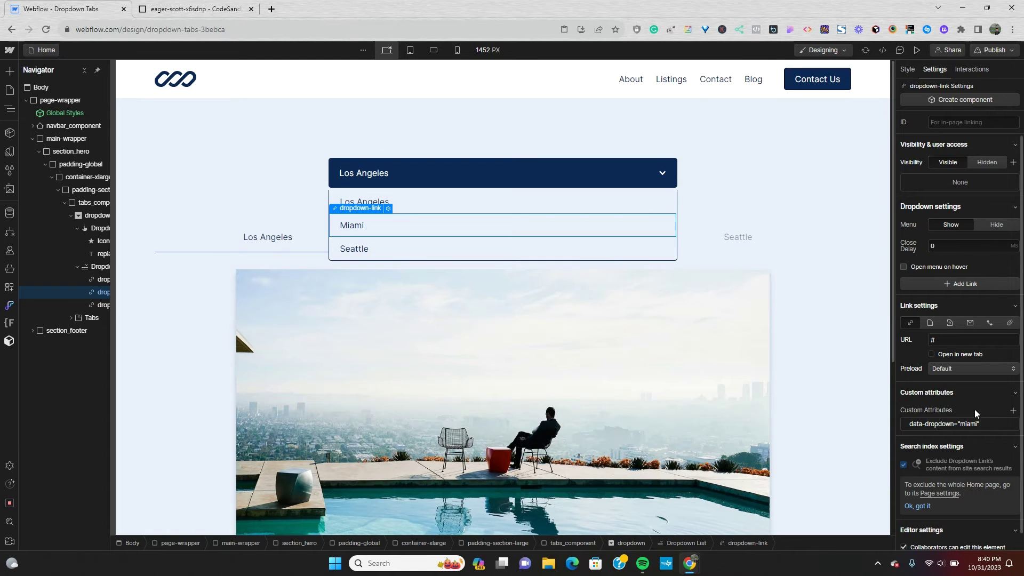
Add the custom attribute data-dropdown with the value seattle to the Seattle dropdown link, and hide the Dropdown List menu.
left_click(541, 250)
left_click(1012, 410)
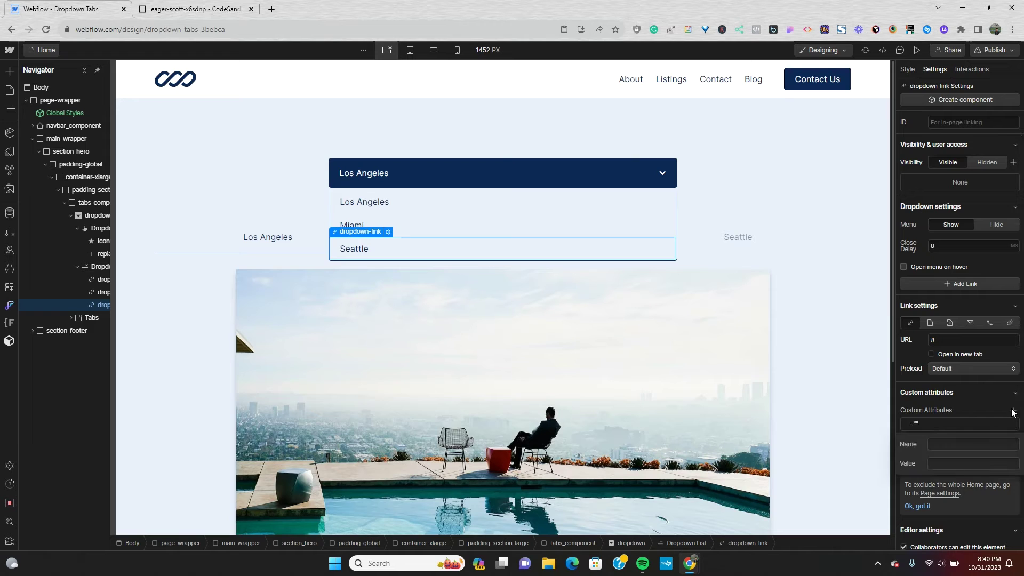
left_click(975, 445)
key("ctrl+v")
left_click(979, 462)
type("sea")
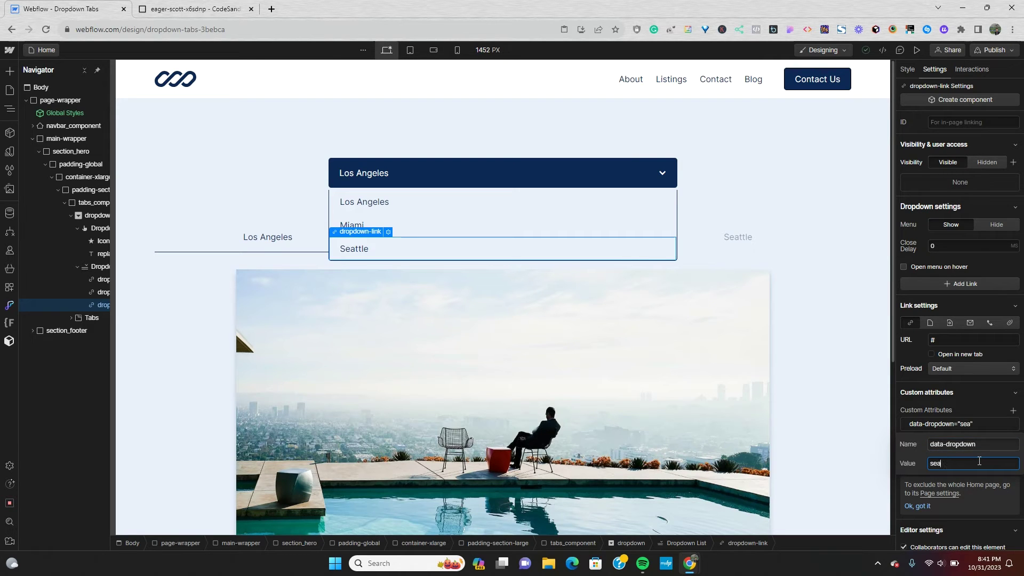
type("ttle")
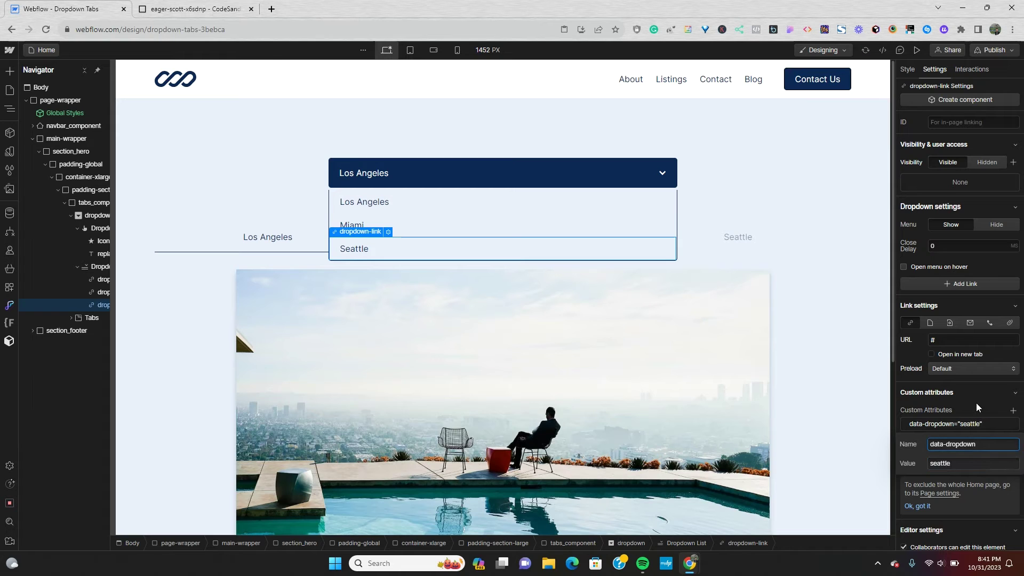
left_click(977, 404)
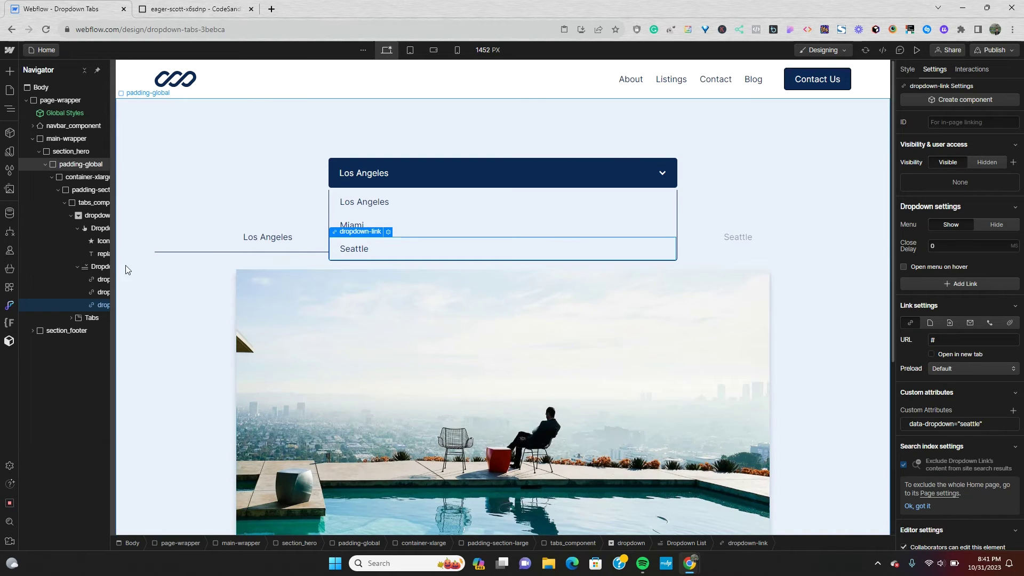
left_click(104, 266)
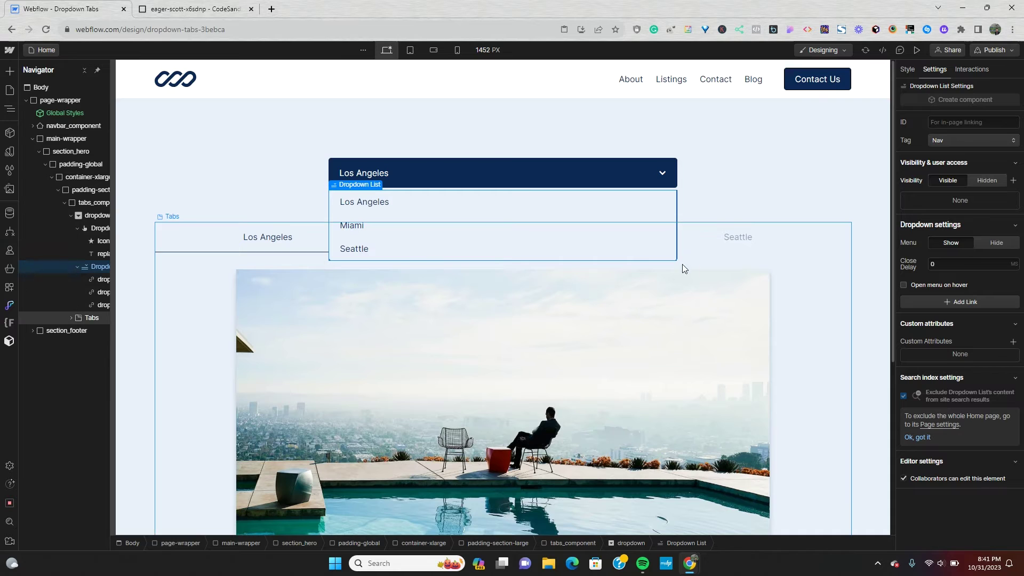
left_click(987, 244)
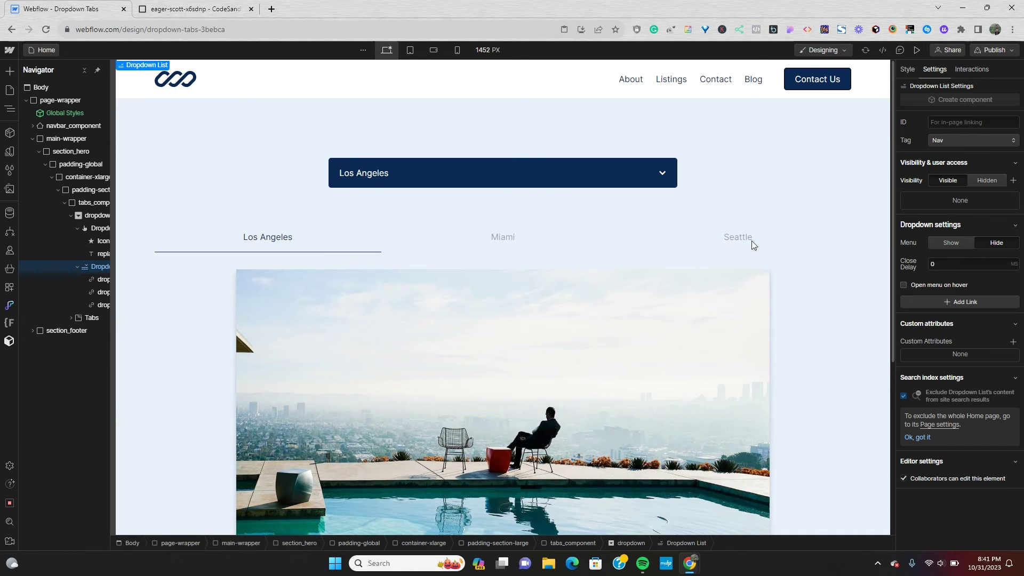
Rename Tab 1 to los-angeles in the tabs settings and save the name.
left_click(380, 236)
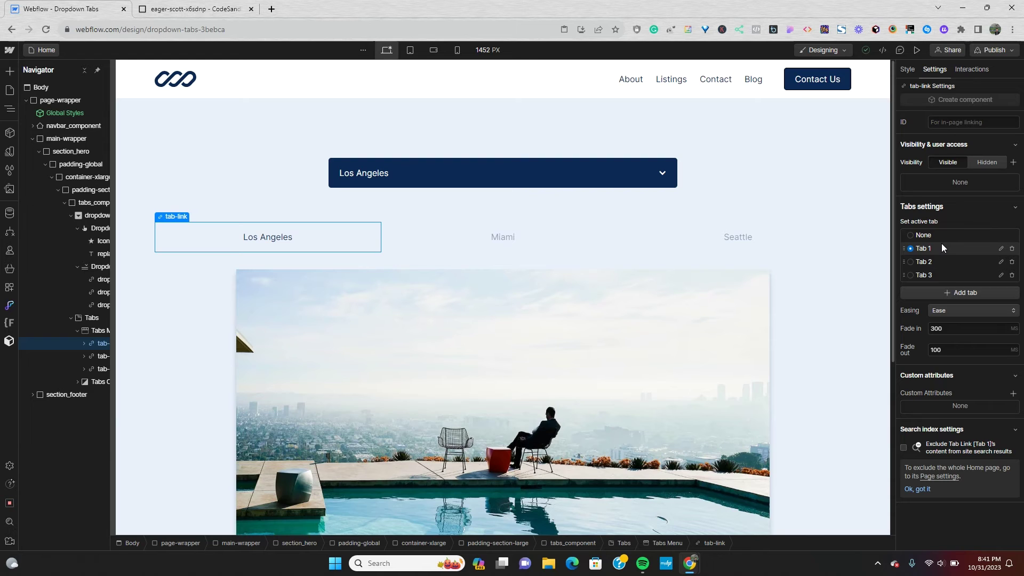
left_click(1000, 248)
double_click(963, 284)
type("los-angeles")
left_click(1002, 303)
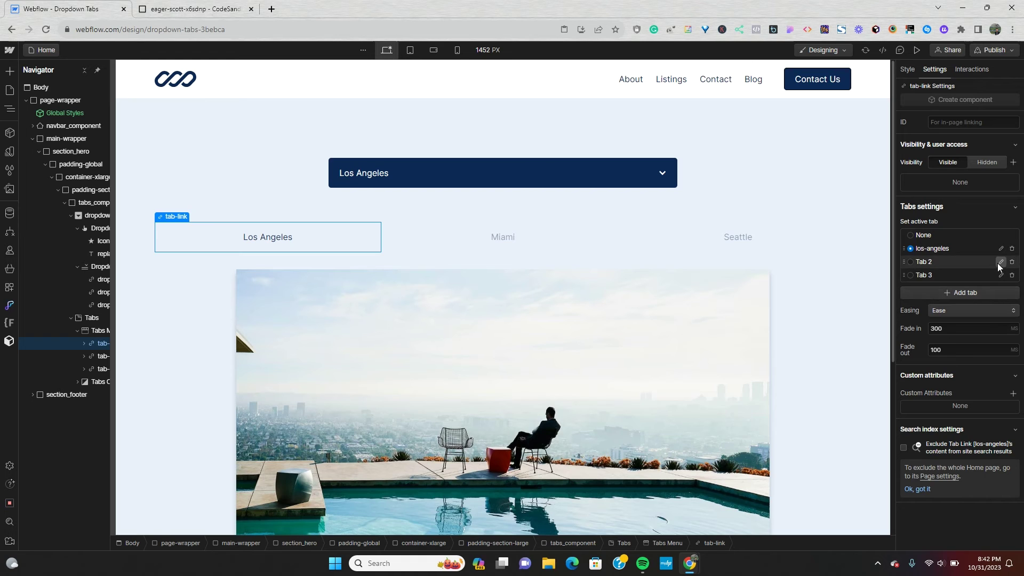
Rename Tab 2 to miami and save the name.
left_click(1000, 262)
triple_click(968, 298)
type("miami")
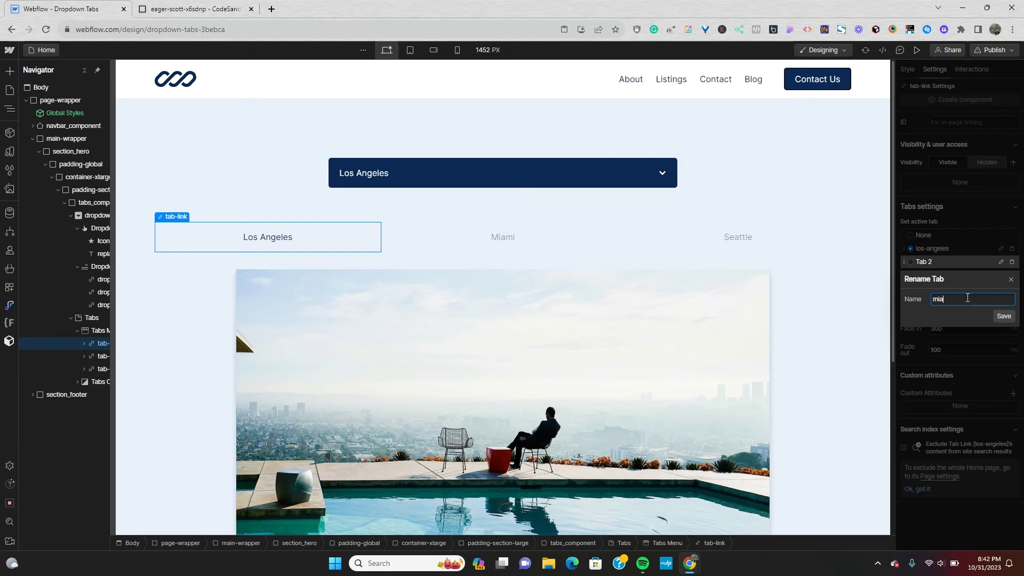
left_click(1003, 316)
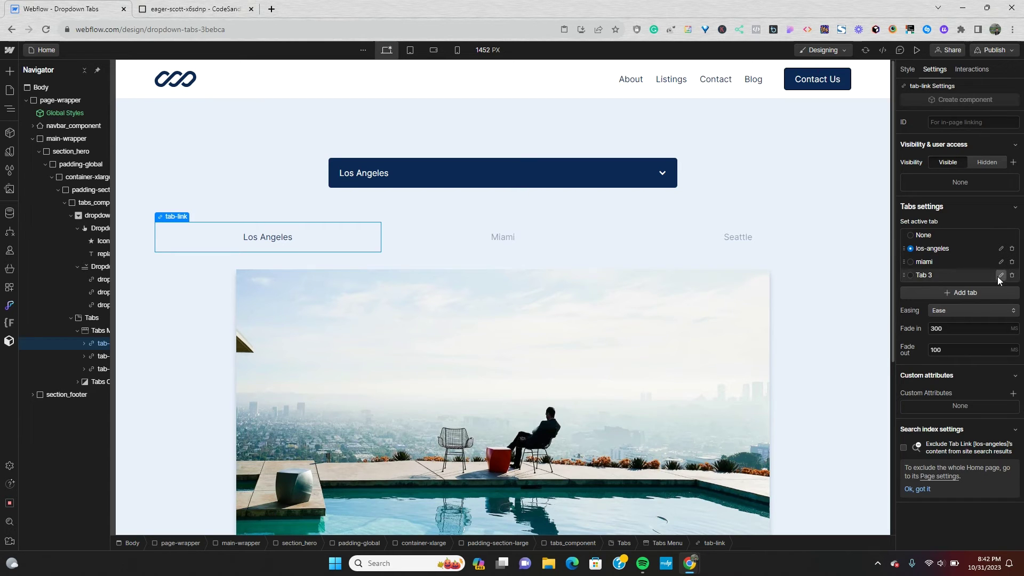
Rename Tab 3 to seattle and save the name.
left_click(999, 276)
key("ctrl+a")
type("seattle")
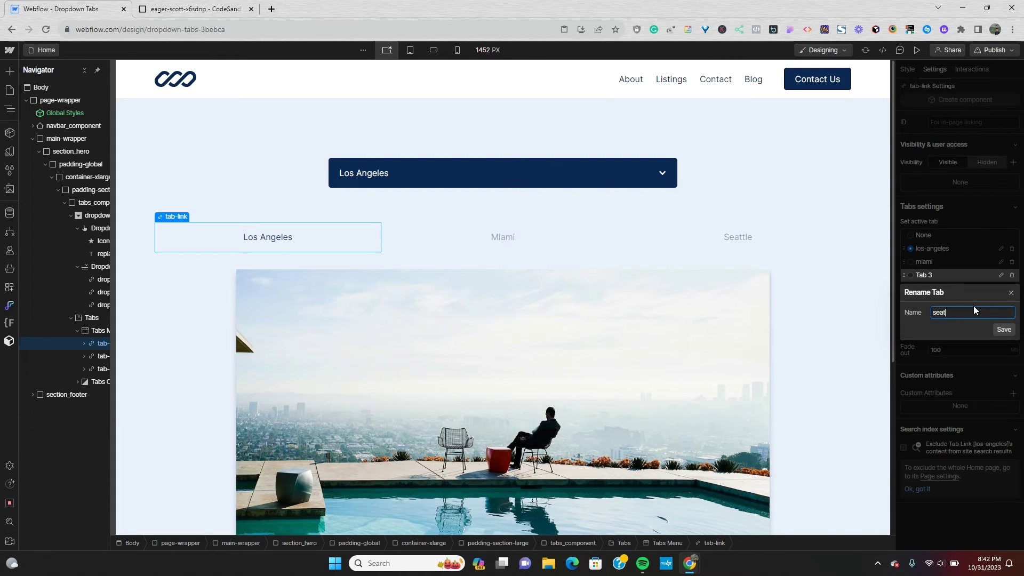
left_click(1002, 329)
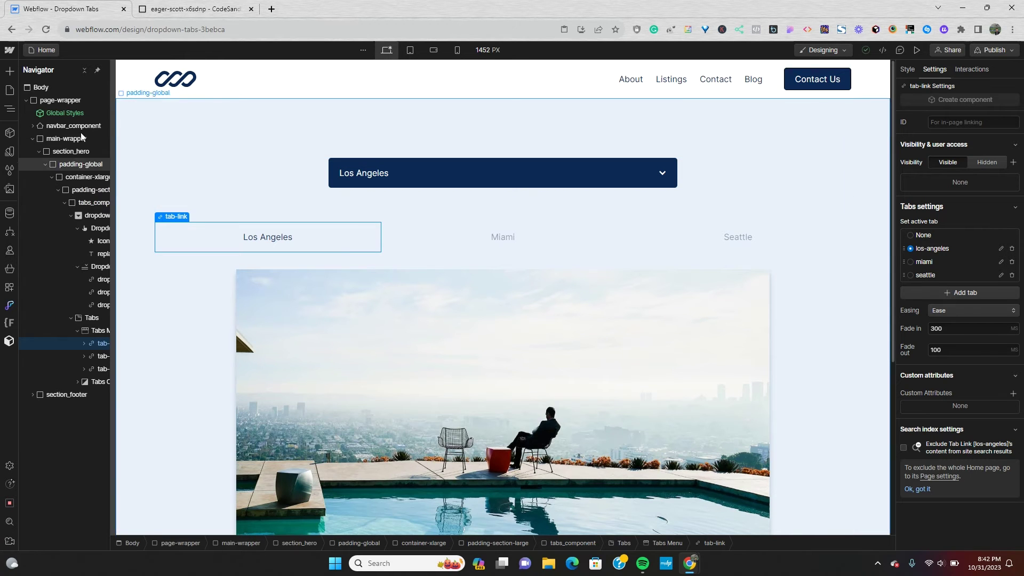
Open the Home page's settings at the Custom Code section.
left_click(10, 90)
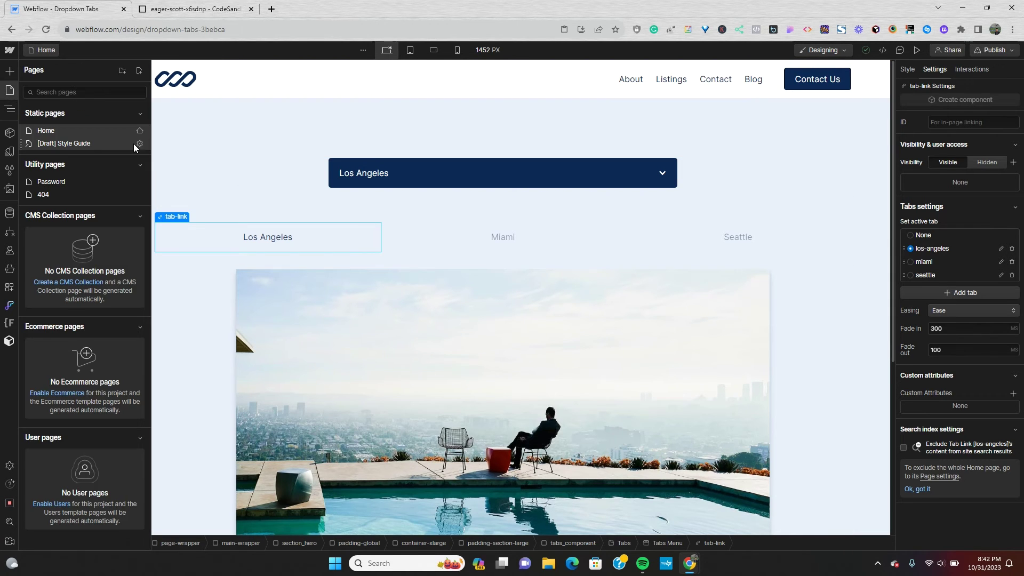
left_click(140, 131)
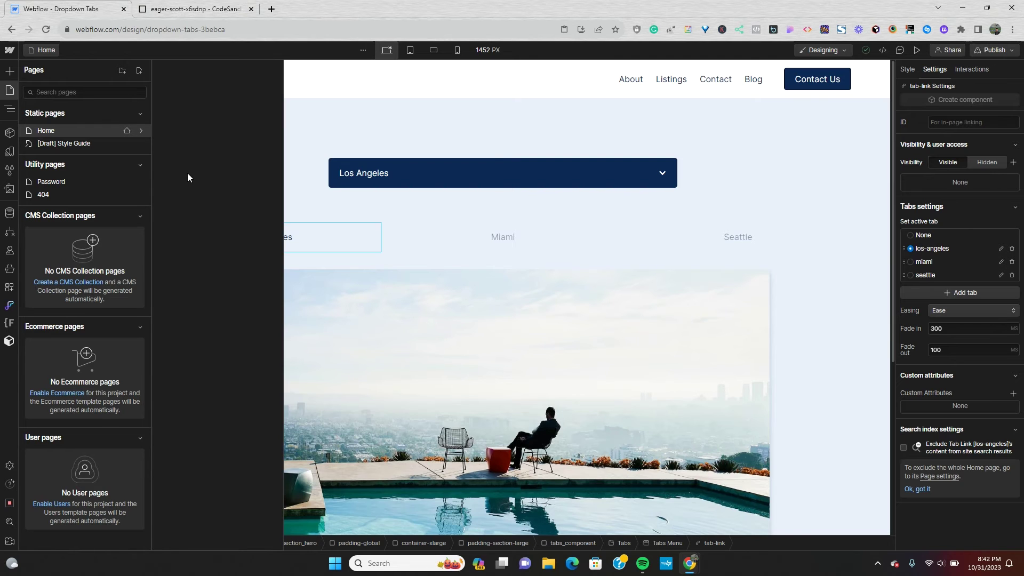
scroll(205, 256, "down", 4)
scroll(205, 270, "down", 12)
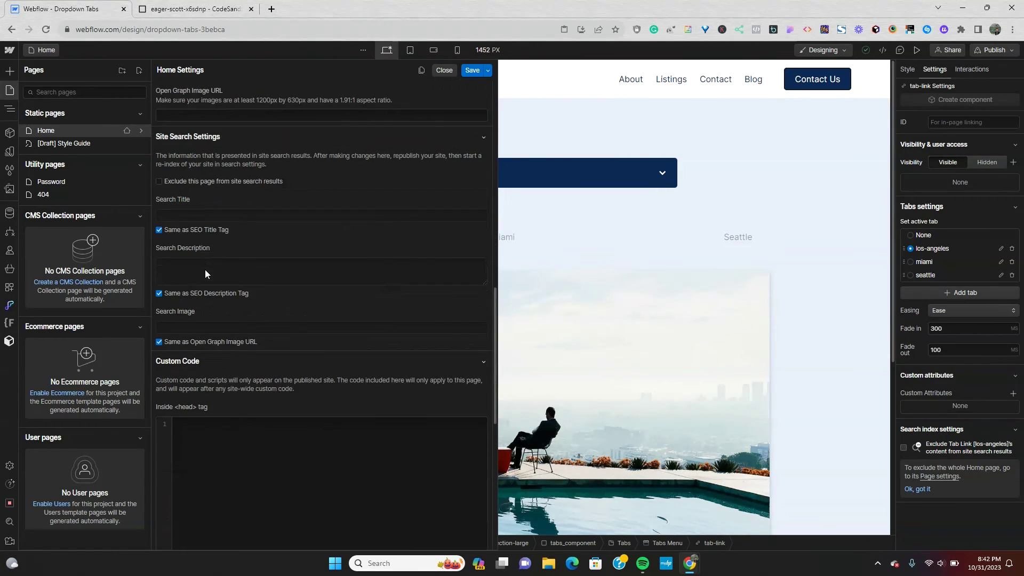
Switch to CodeSandbox and review the dropdown tab-switching script in index.js.
left_click(200, 9)
left_click(122, 117)
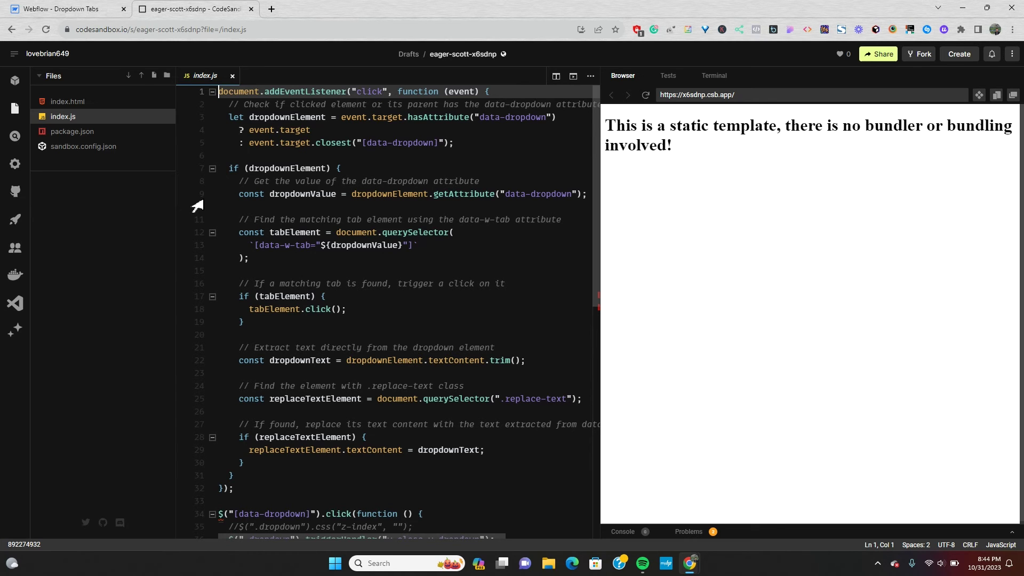
scroll(265, 272, "down", 2)
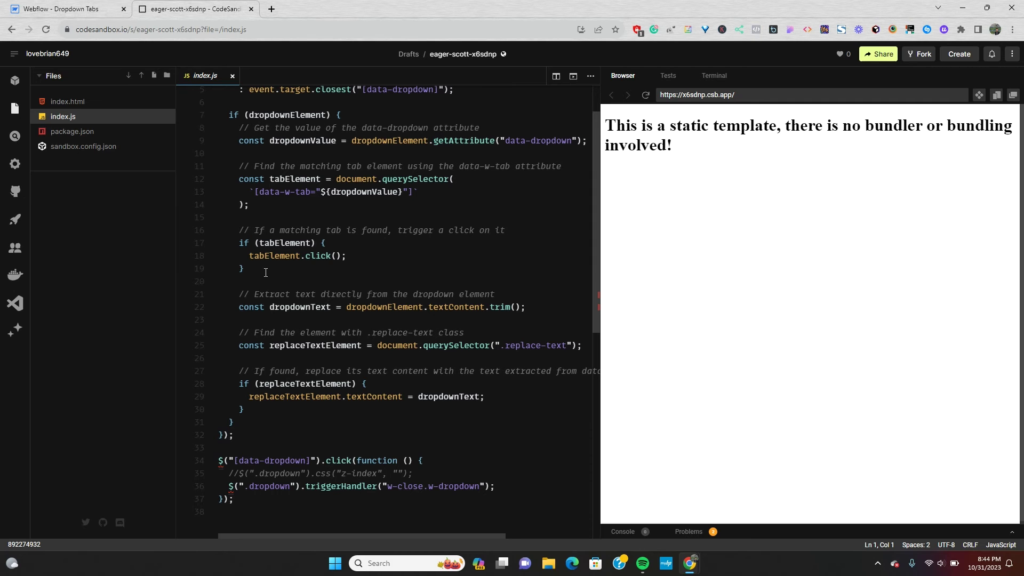
Return to the Webflow Designer, leave the Home page settings and select the Dropdown Toggle on the canvas.
key("ctrl+shift+Tab")
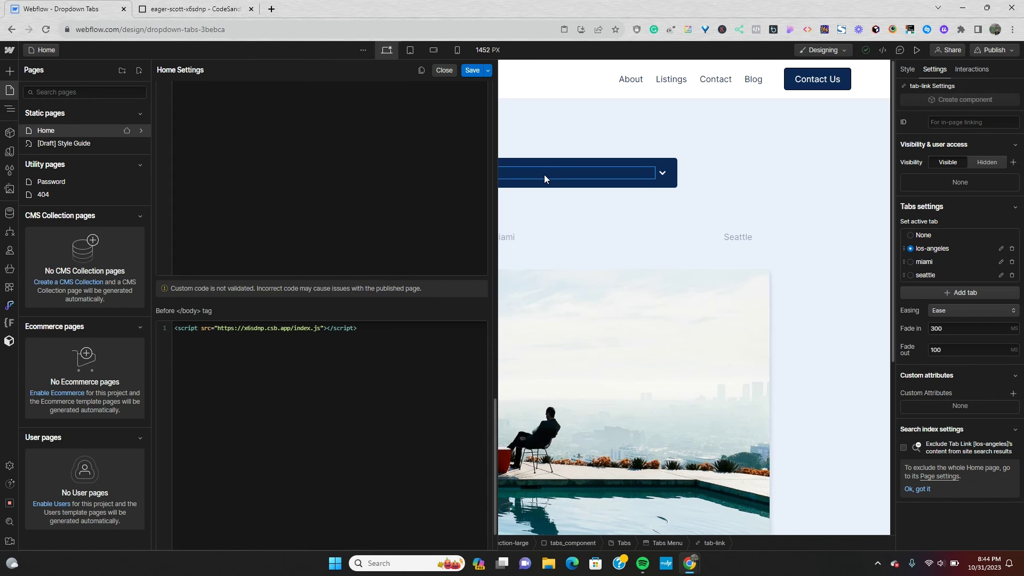
left_click(549, 161)
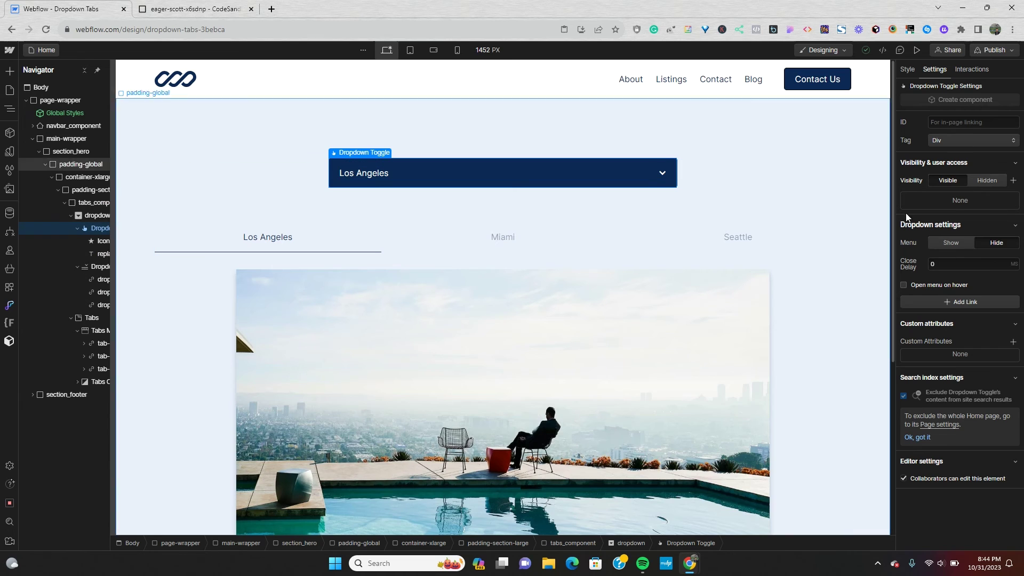
Show the dropdown menu, inspect the Los Angeles link's data-dropdown attribute and compare it with the index.js script in CodeSandbox.
left_click(966, 246)
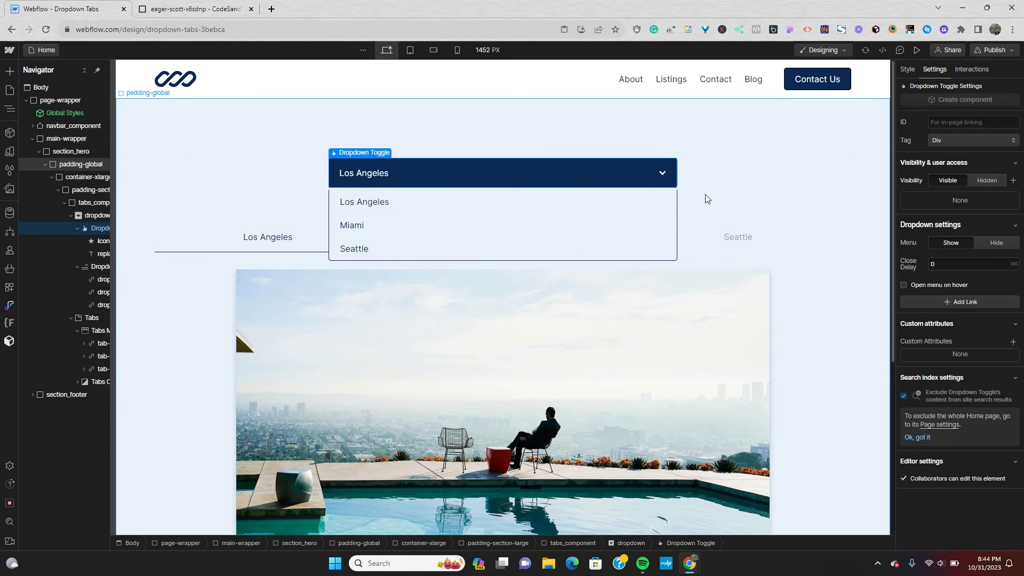
left_click(973, 230)
left_click(642, 207)
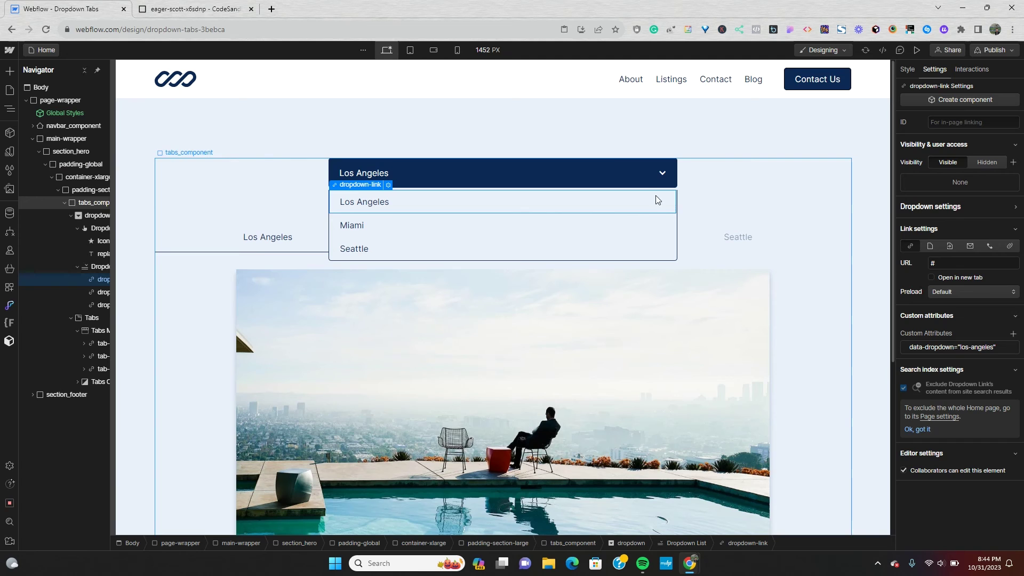
key("ctrl+Tab")
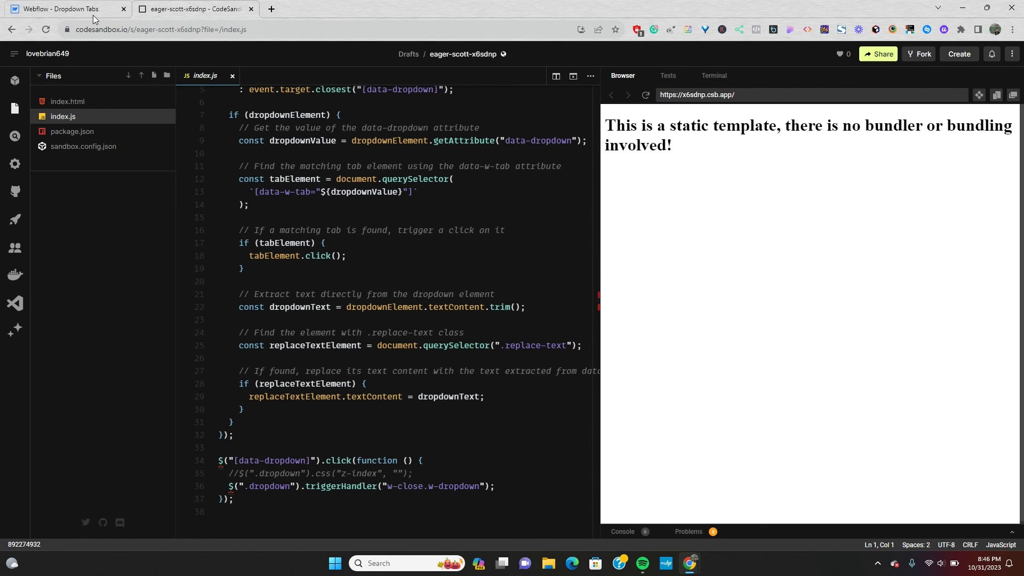
Return to the Webflow Designer, publish the site to the dropdown-tabs-3bebca.webflow.io staging domain and open the live page.
left_click(64, 9)
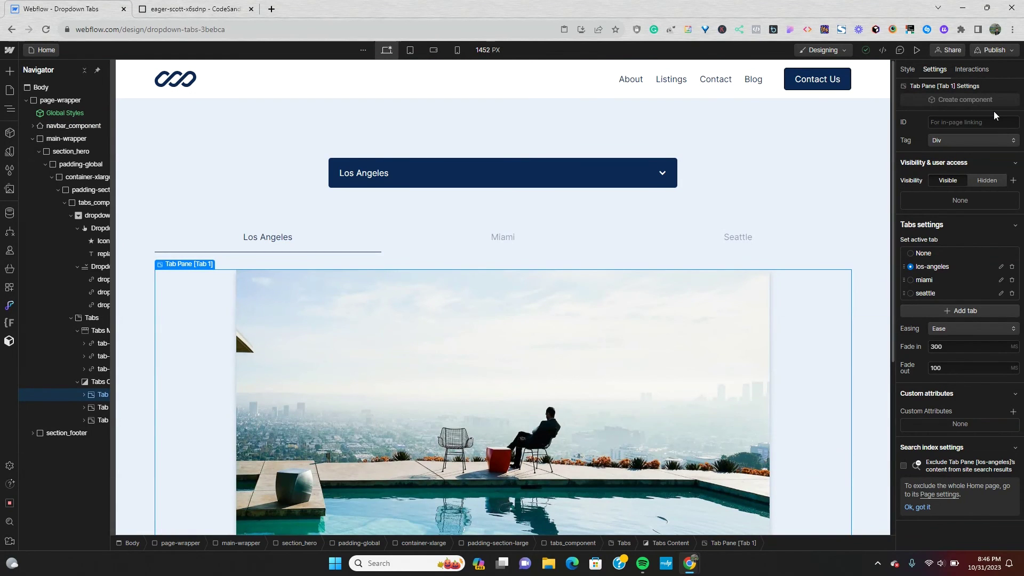
left_click(995, 50)
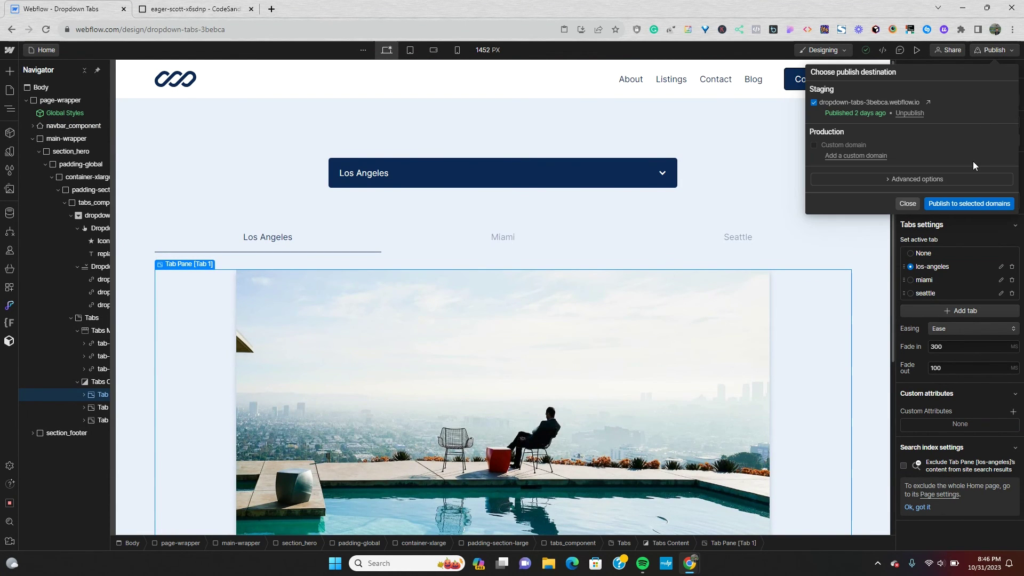
left_click(971, 204)
left_click(929, 103)
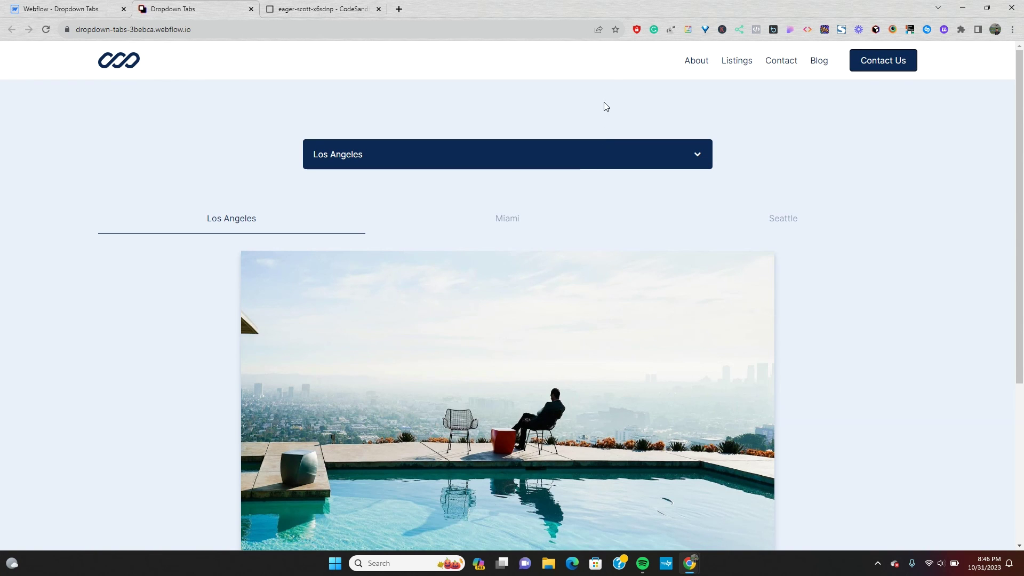
Test tab switching on the live page by choosing Miami and then Seattle from the dropdown.
left_click(601, 156)
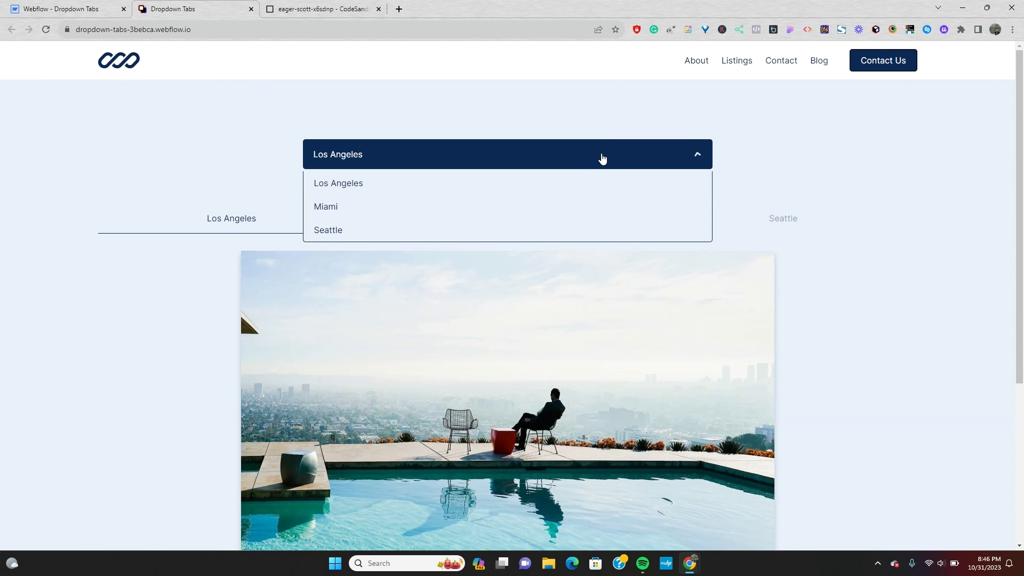
left_click(560, 207)
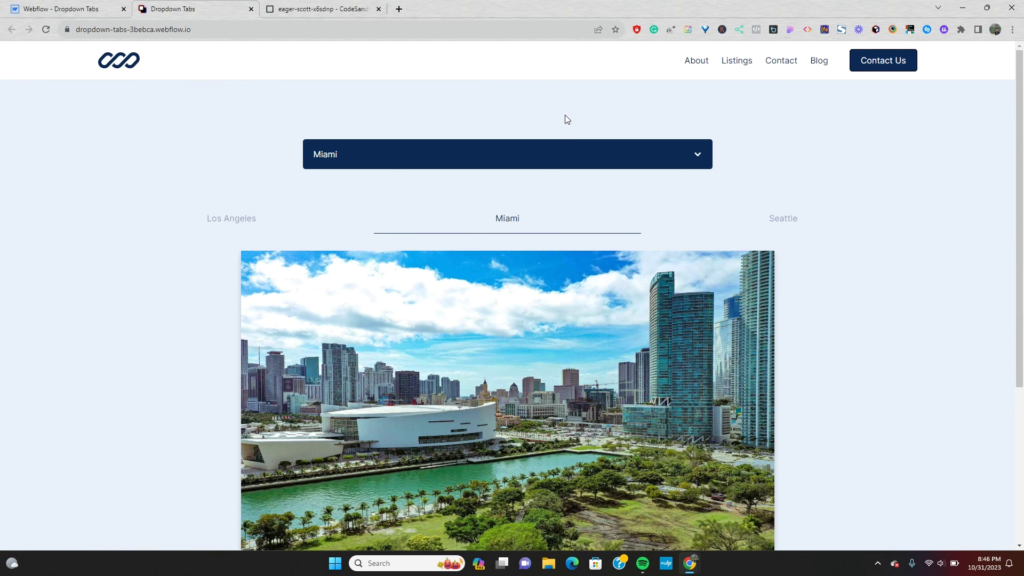
left_click(564, 155)
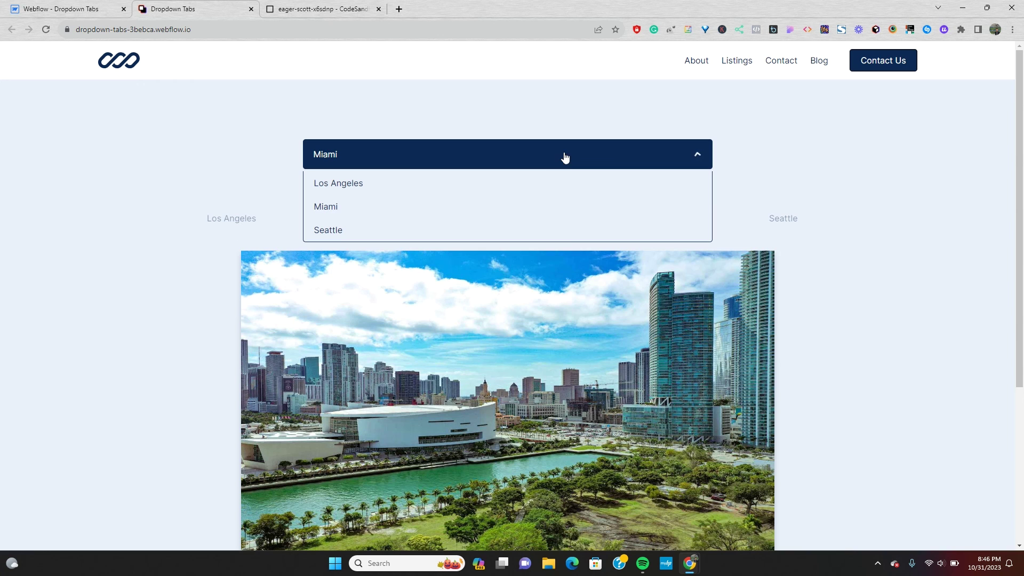
left_click(558, 228)
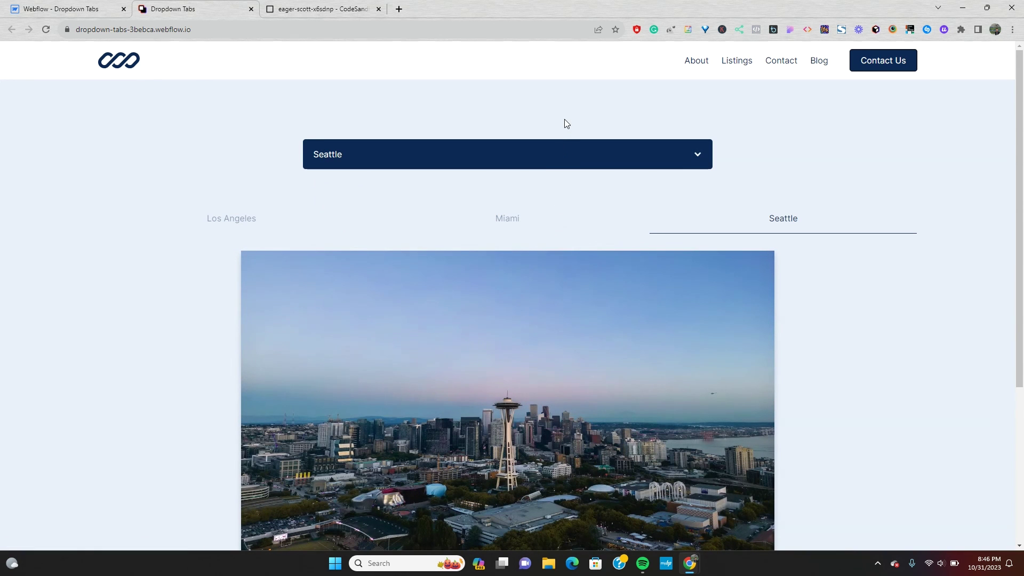
Switch to the published page in LambdaTest's phone viewer and test its dropdown with Miami and then Seattle.
left_click(423, 34)
key("ctrl+a")
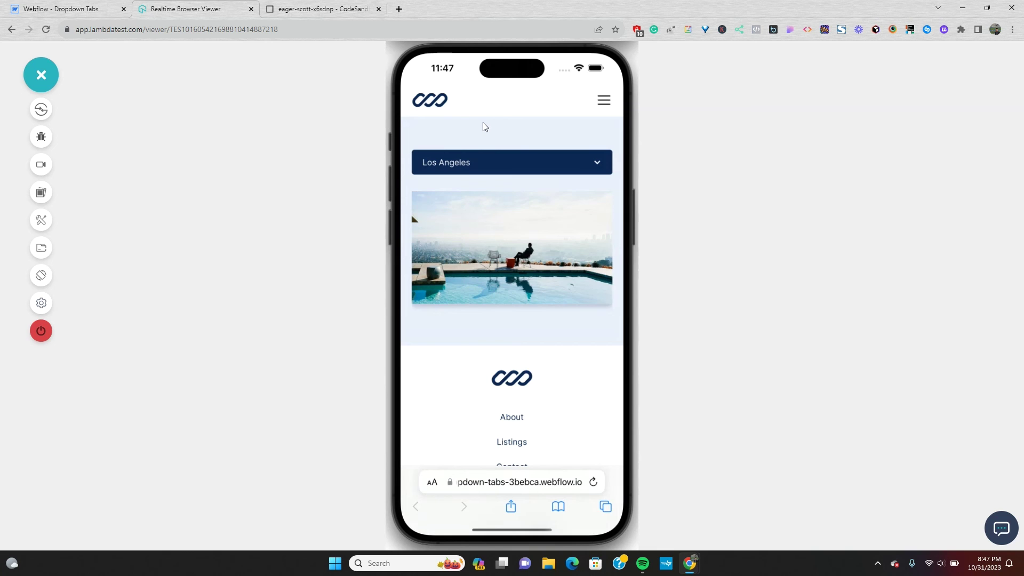
left_click(583, 168)
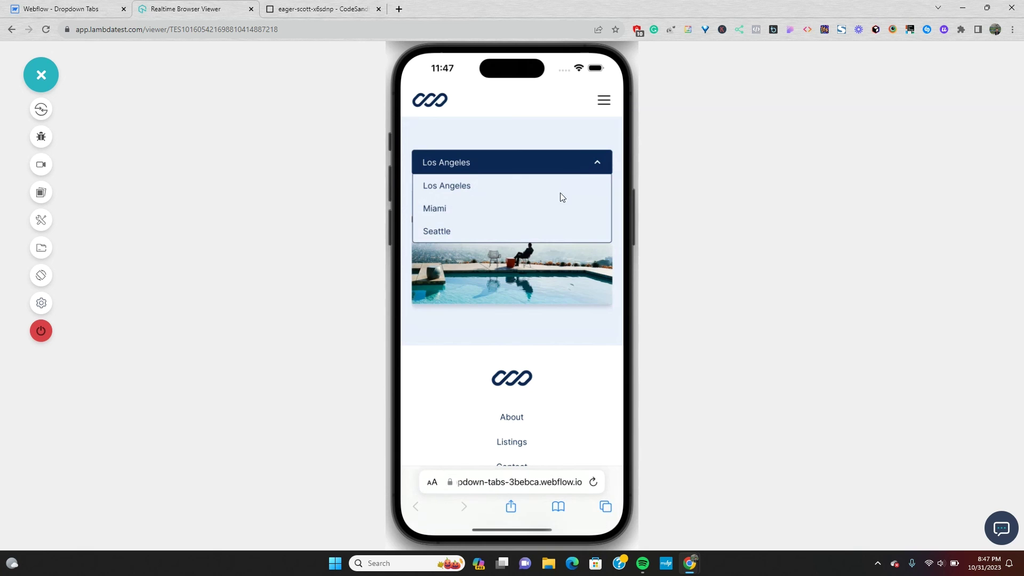
left_click(558, 213)
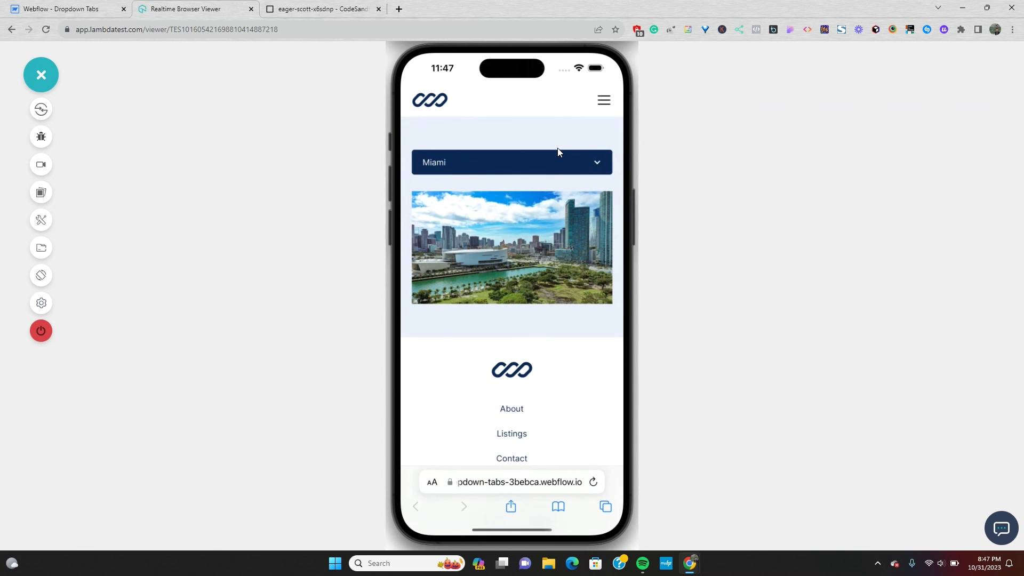
left_click(557, 153)
left_click(551, 228)
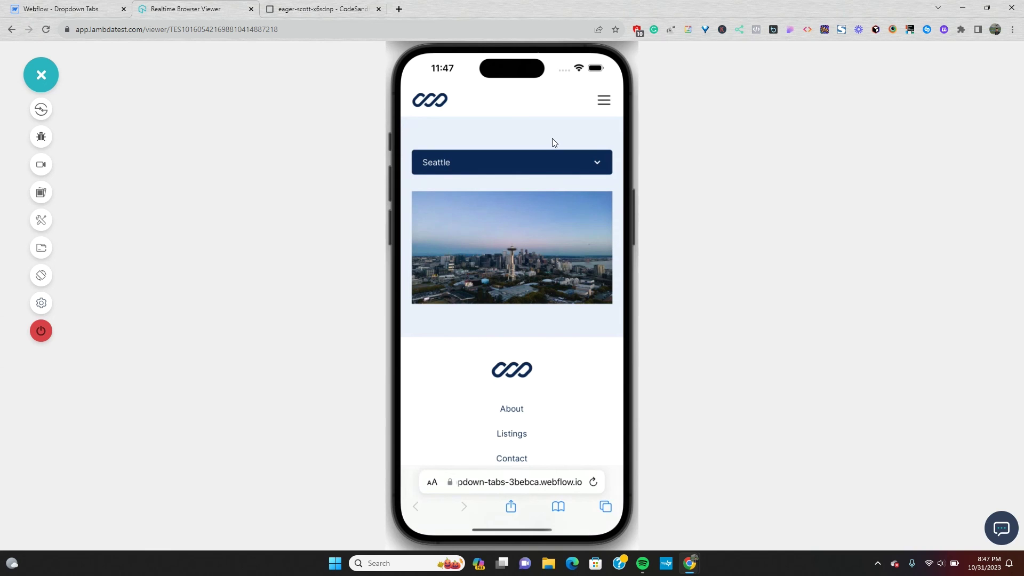